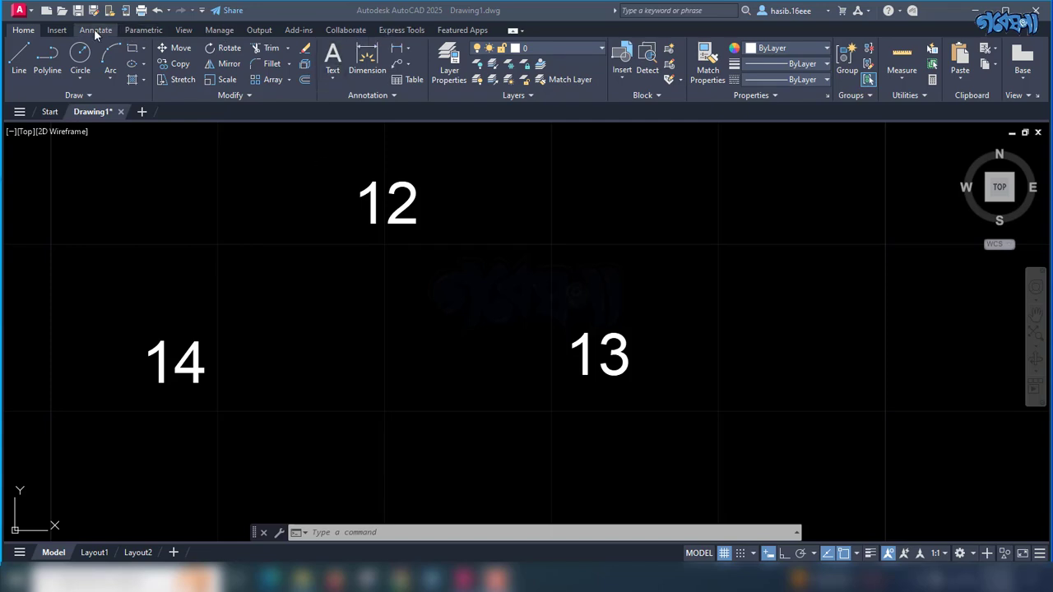
# Step: Enclose the text 12 in a slot with offset factor 0.5, keeping both width and height constant
pyautogui.click(402, 30)
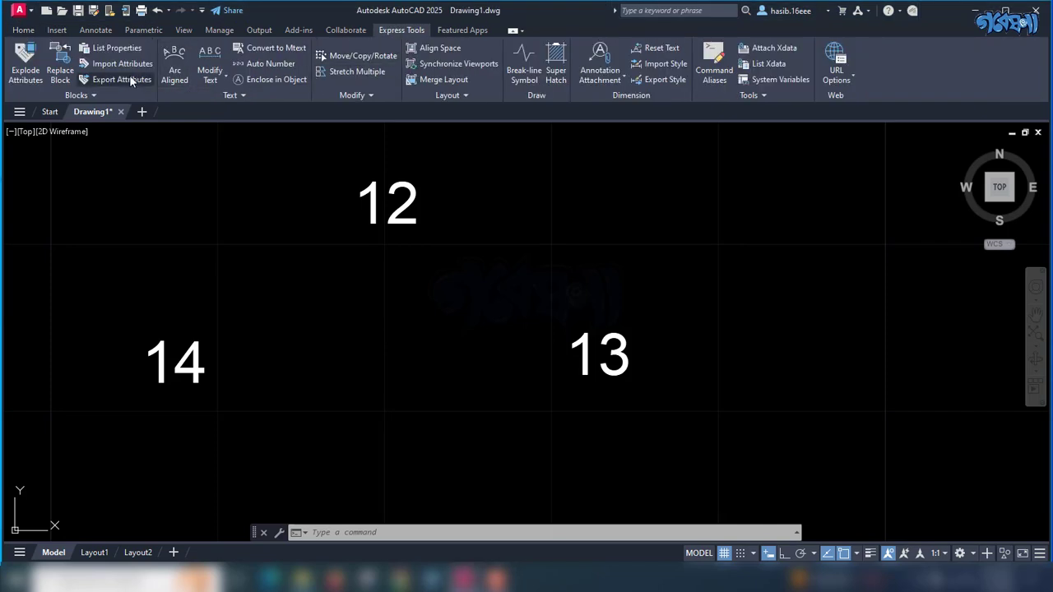
pyautogui.click(274, 80)
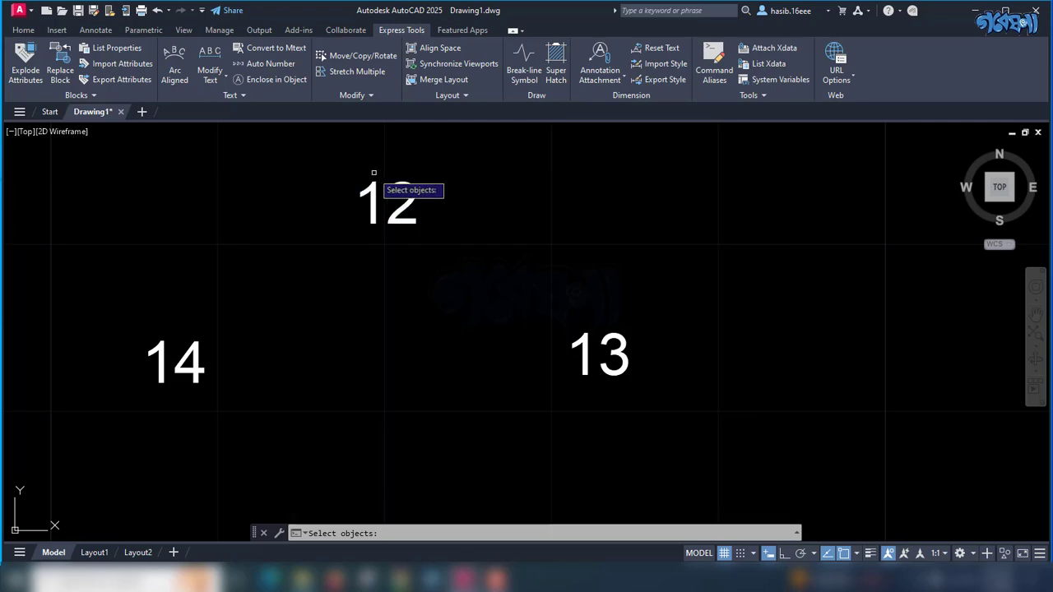
pyautogui.click(401, 194)
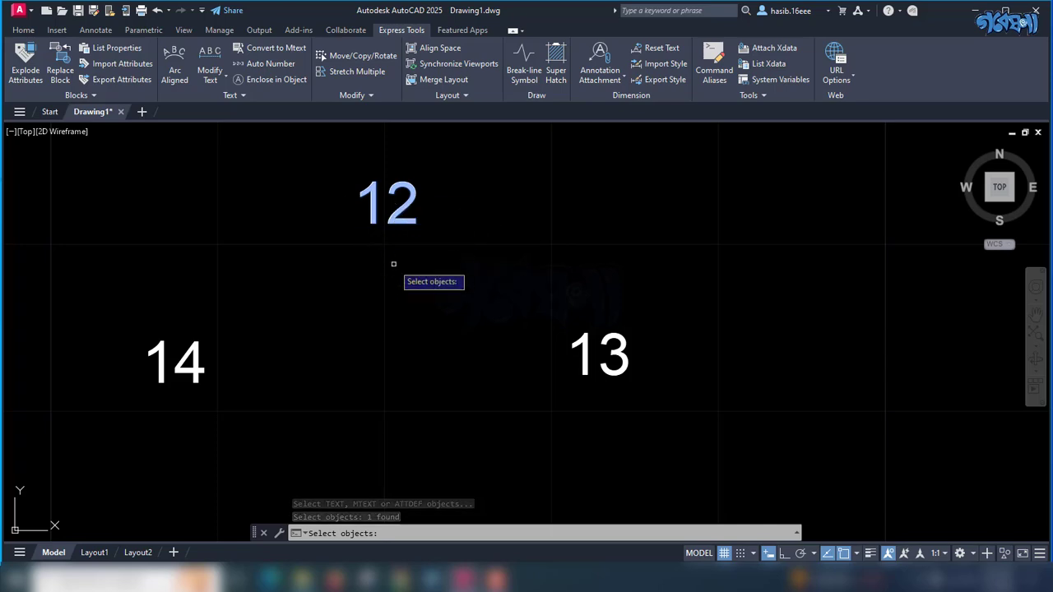
pyautogui.press('Return')
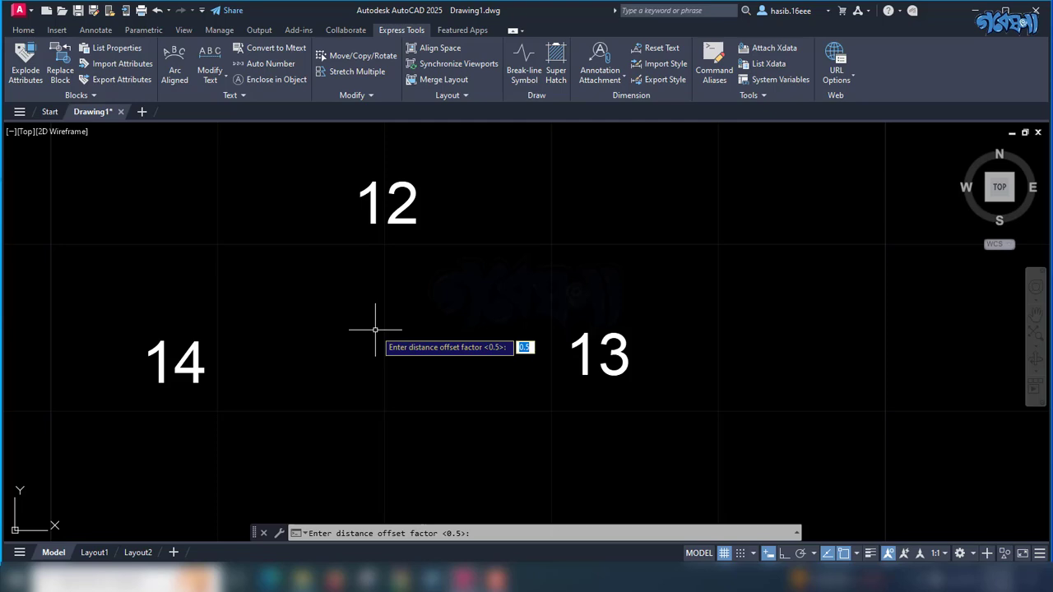
pyautogui.press('Return')
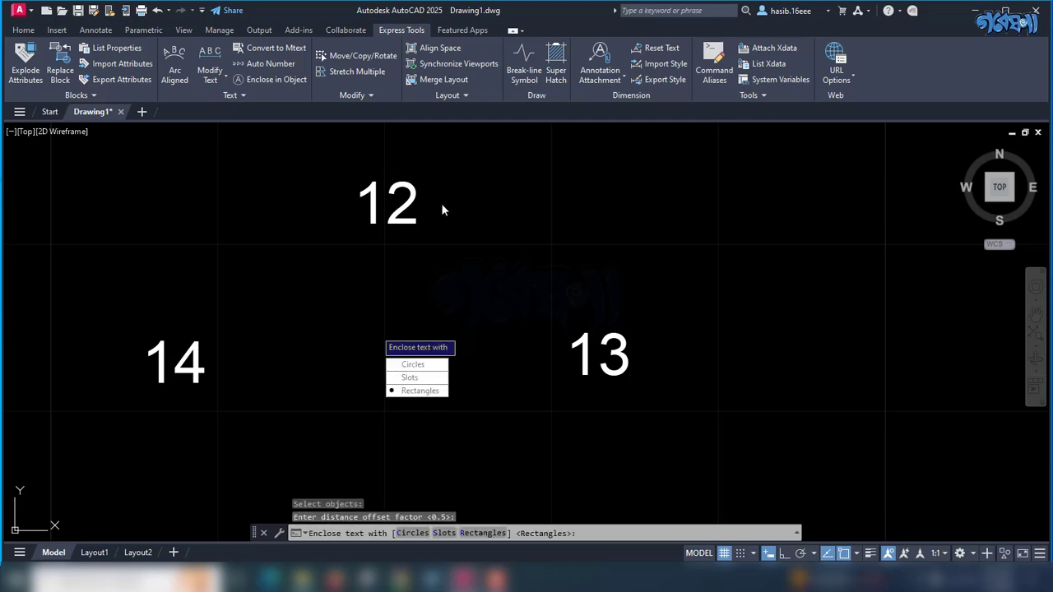
pyautogui.click(418, 378)
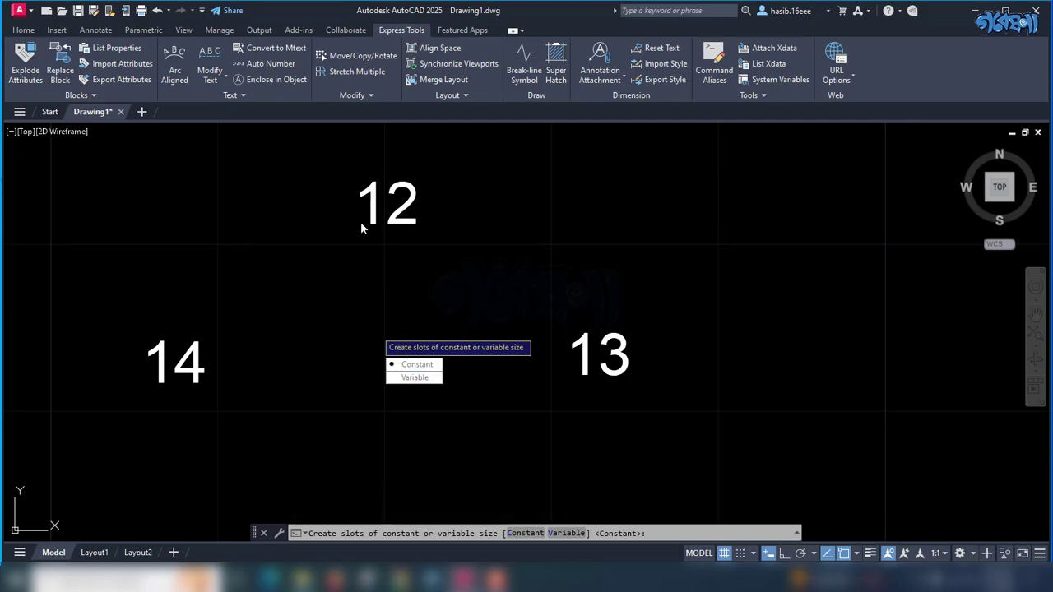
pyautogui.click(416, 364)
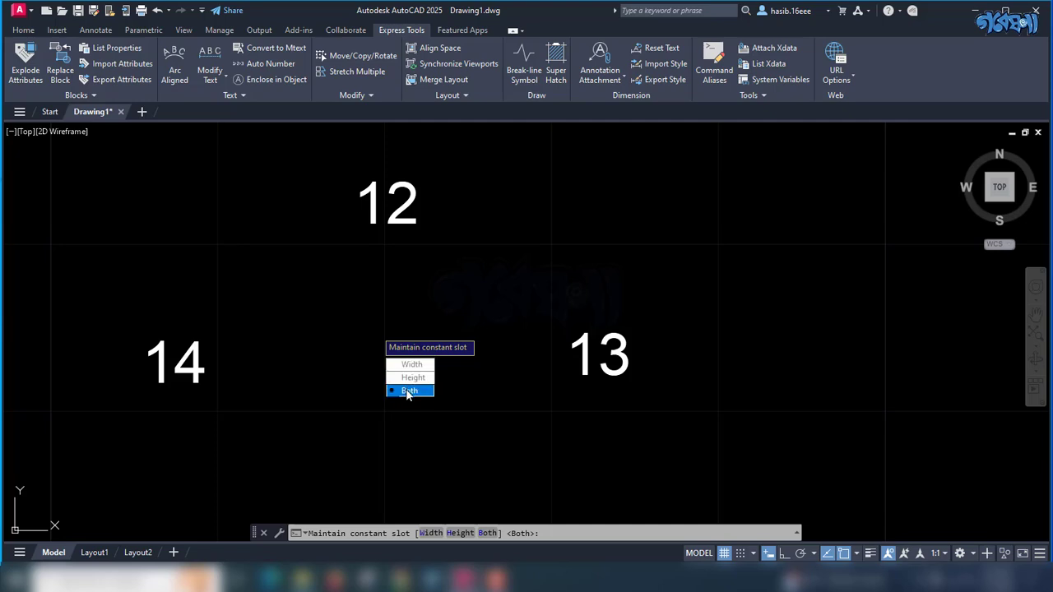
pyautogui.click(409, 391)
# Step: Enclose the text 14 in a circle with a distance offset factor of 1
pyautogui.scroll(-2, 404, 235)
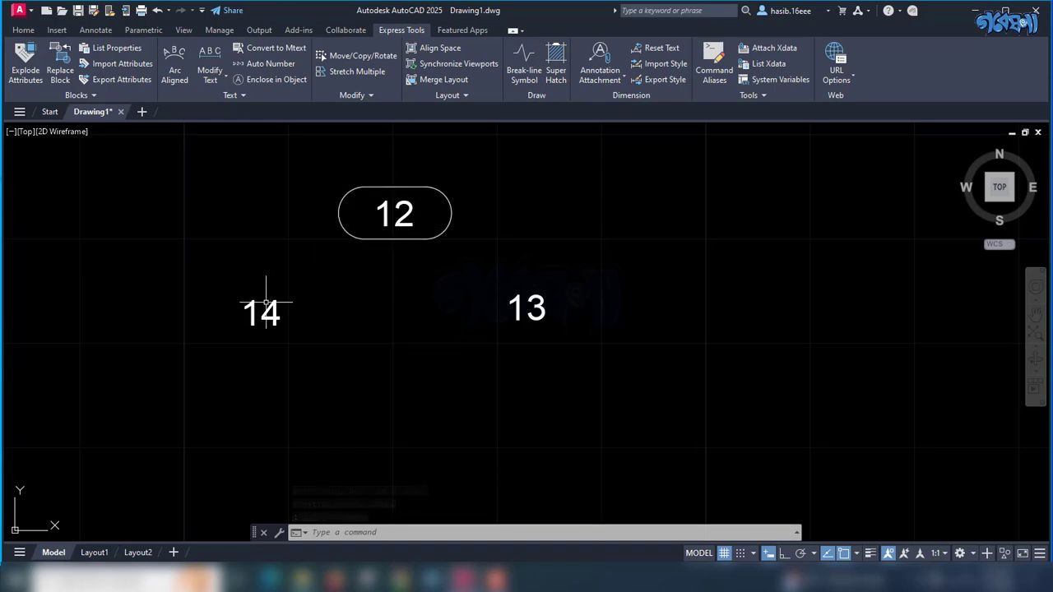
pyautogui.click(276, 79)
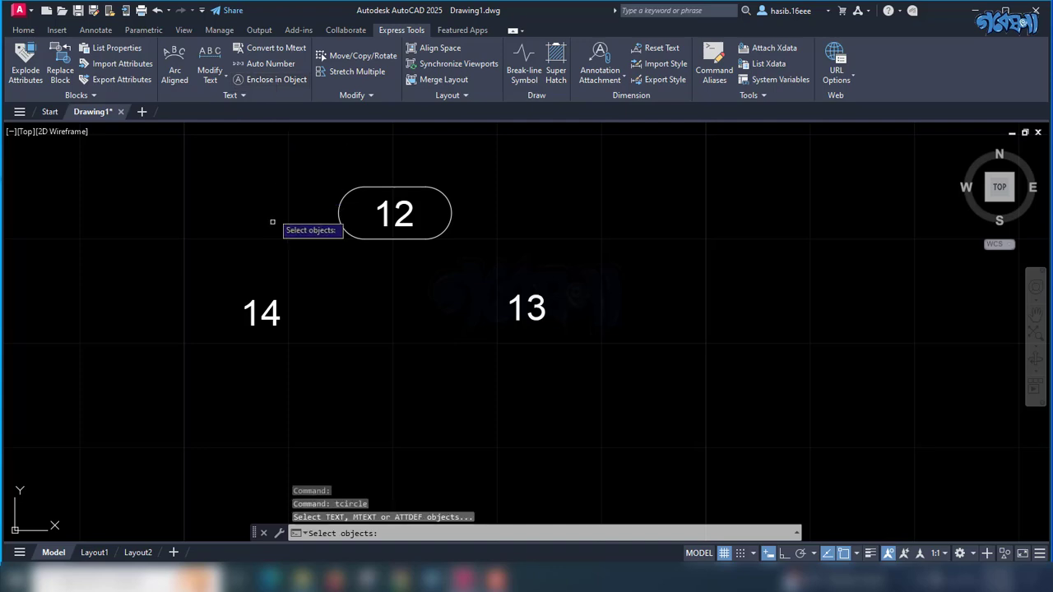
pyautogui.click(272, 303)
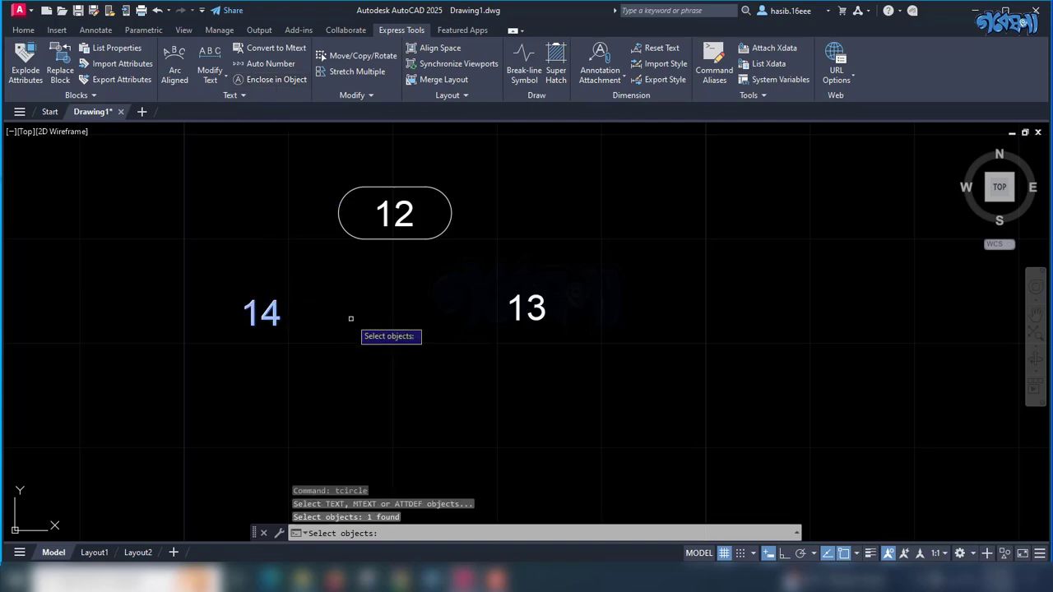
pyautogui.press('Return')
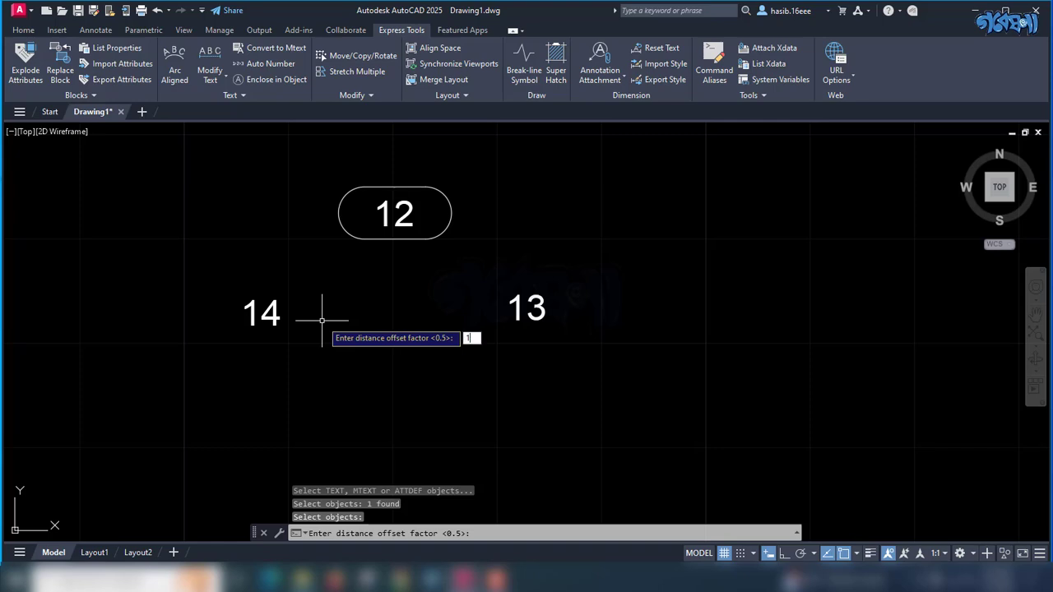
pyautogui.press('Return')
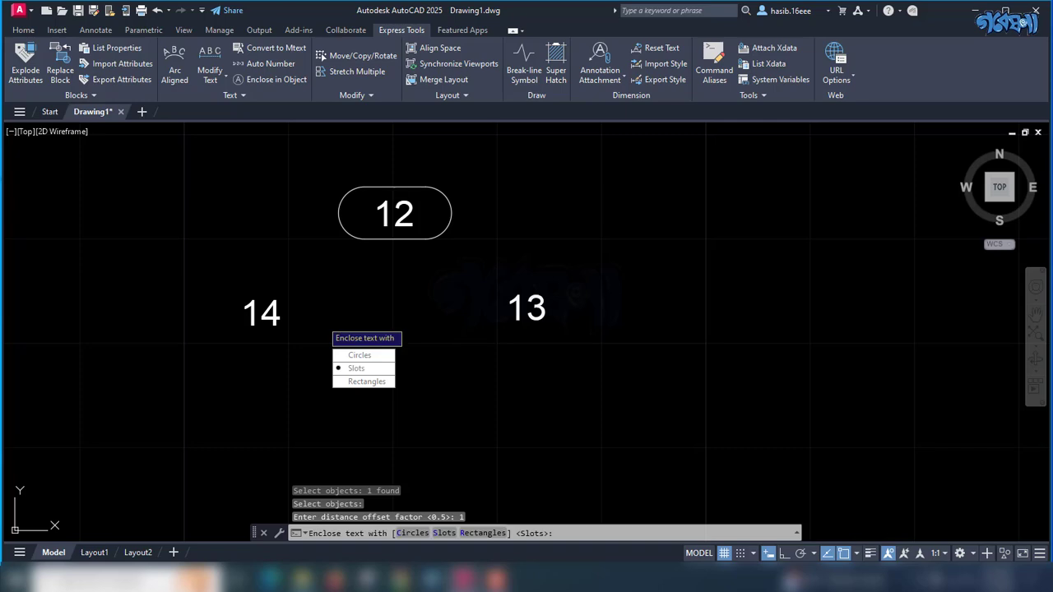
pyautogui.click(353, 356)
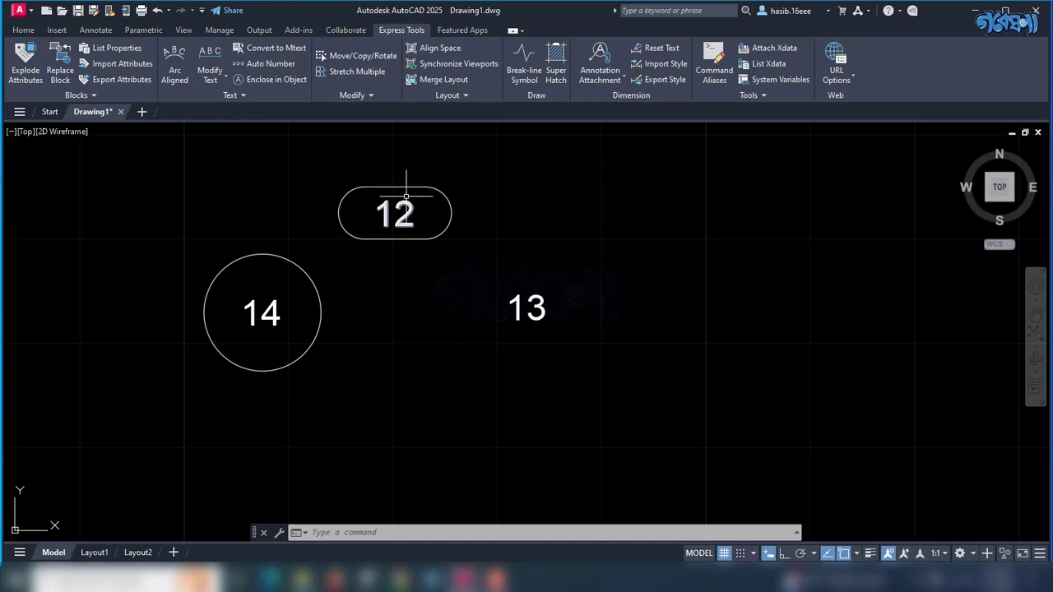
# Step: Try enlarging the circle around 14 by stretching its quadrant grip outward, and undo the stretch
pyautogui.click(320, 321)
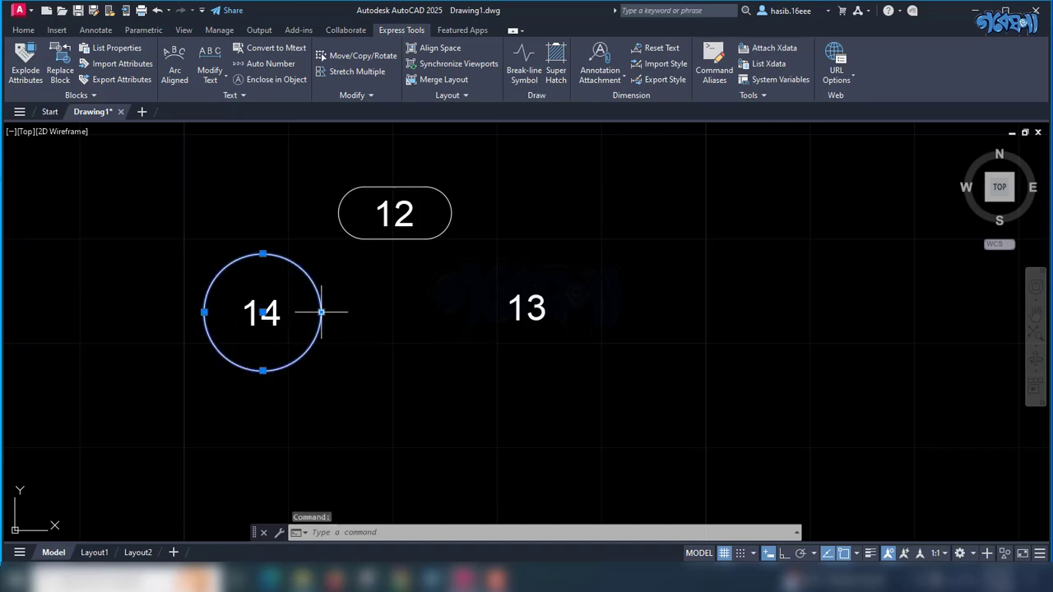
pyautogui.click(321, 313)
pyautogui.click(375, 312)
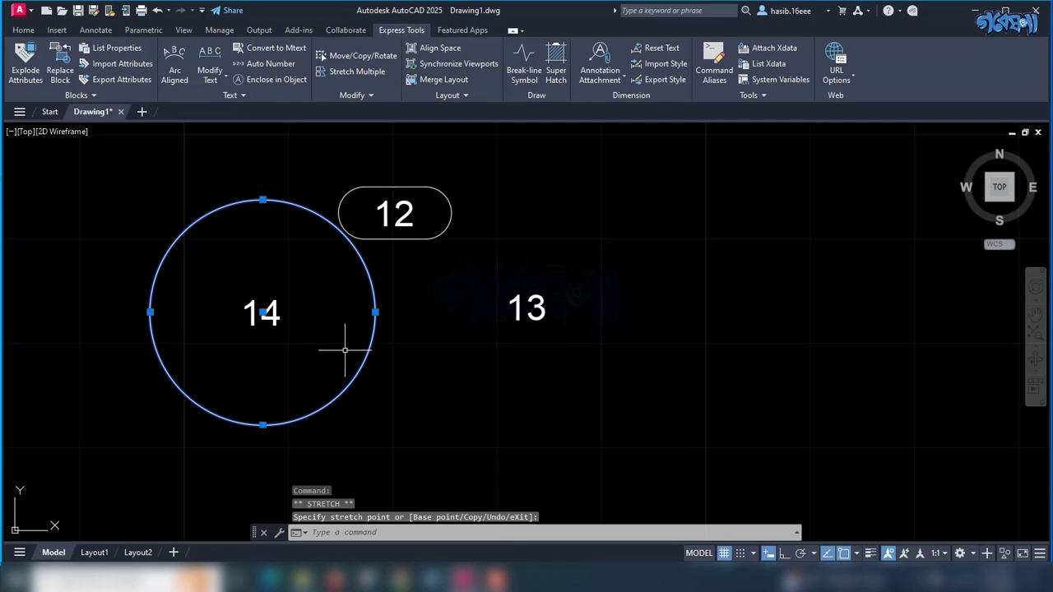
pyautogui.hotkey('ctrl', 'z')
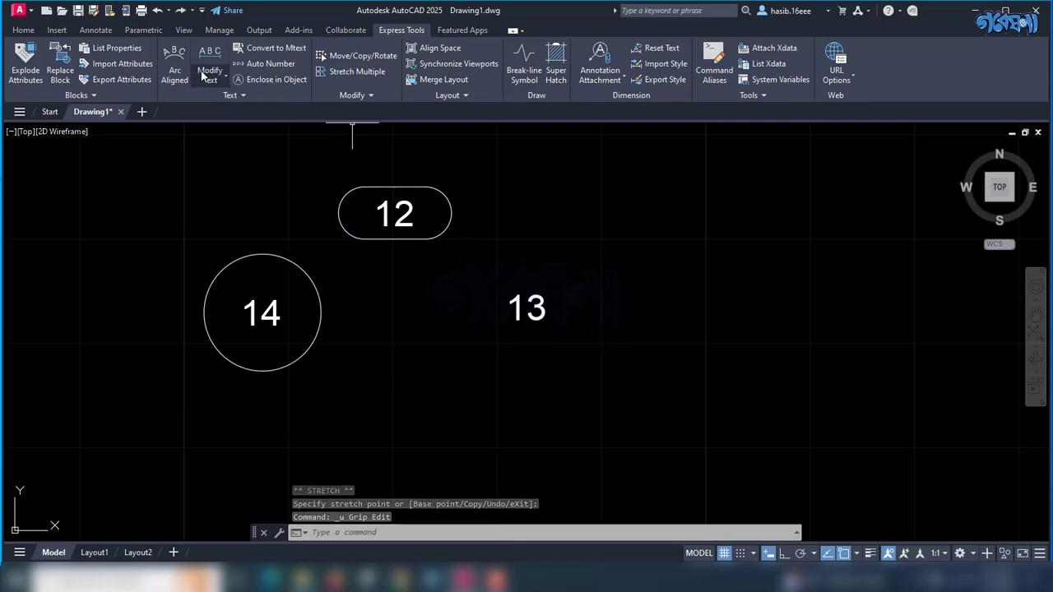
# Step: Enclose the text 13 in a constant-size rectangle with offset factor 0.2, keeping both width and height constant
pyautogui.click(282, 79)
pyautogui.click(539, 304)
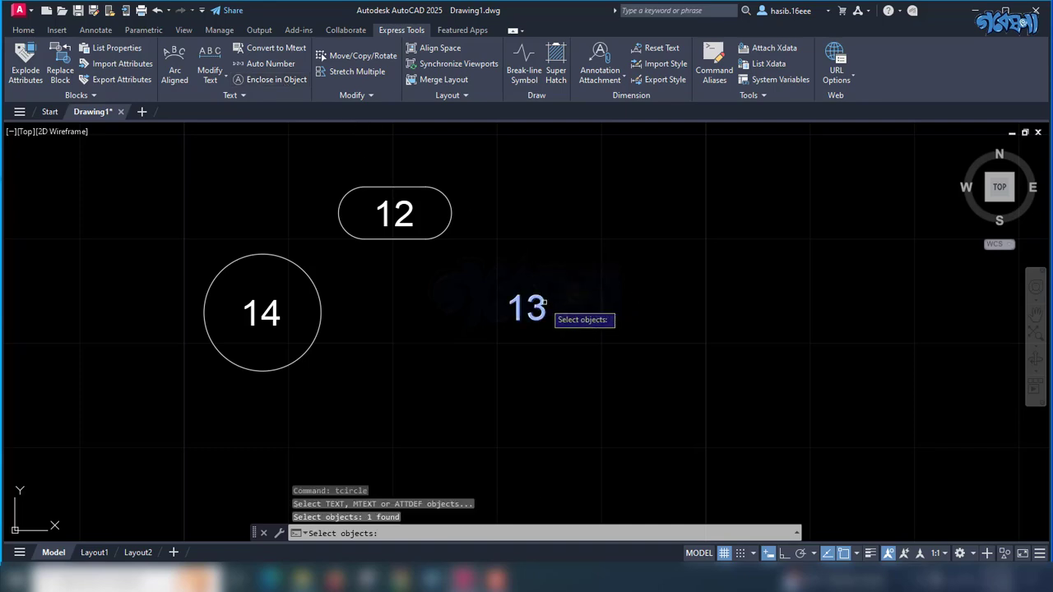
pyautogui.press('Return')
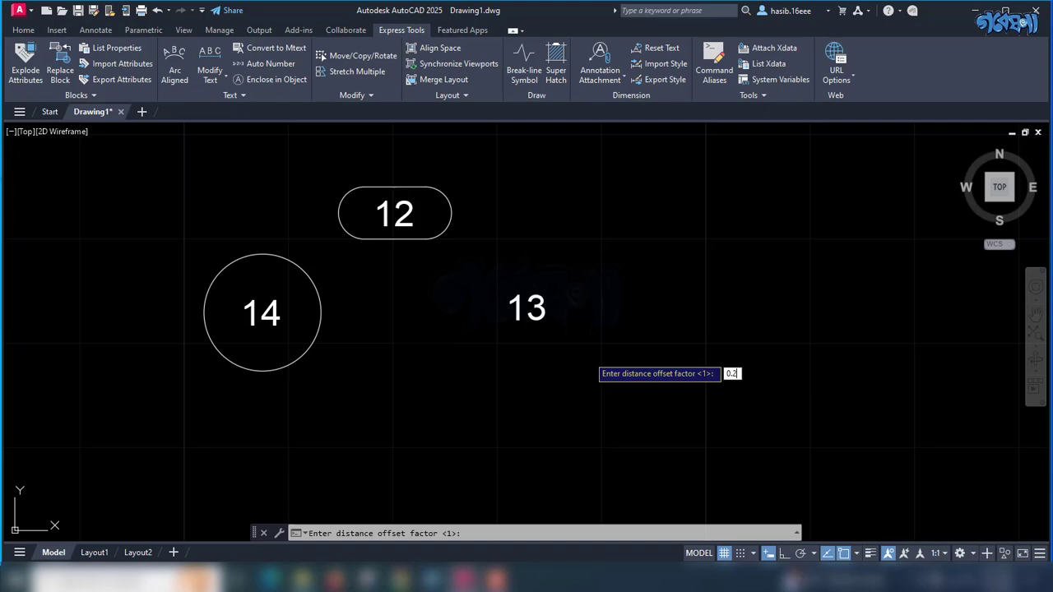
pyautogui.press('Return')
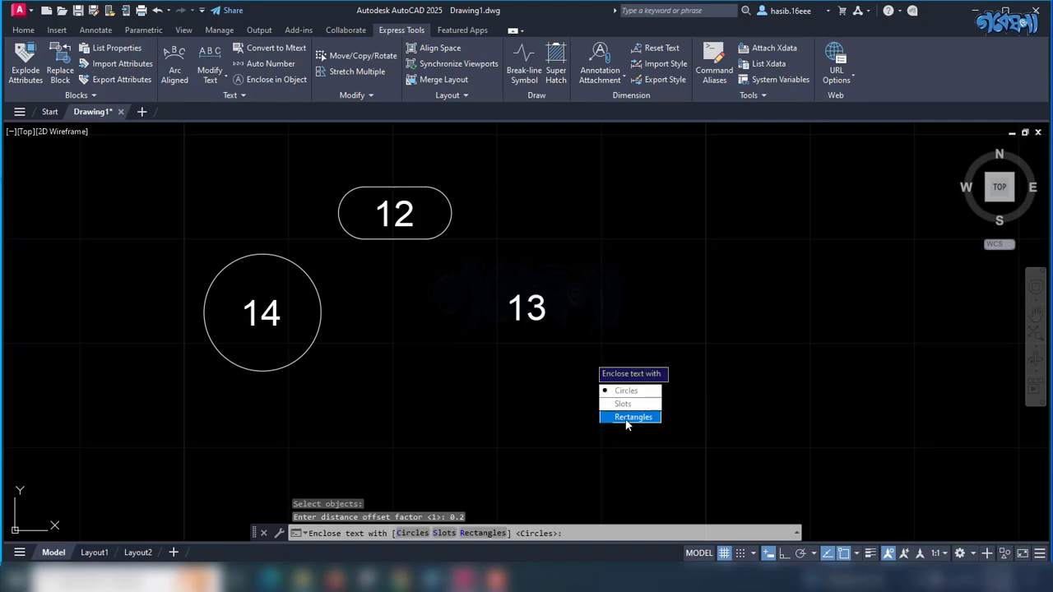
pyautogui.click(632, 418)
pyautogui.click(623, 390)
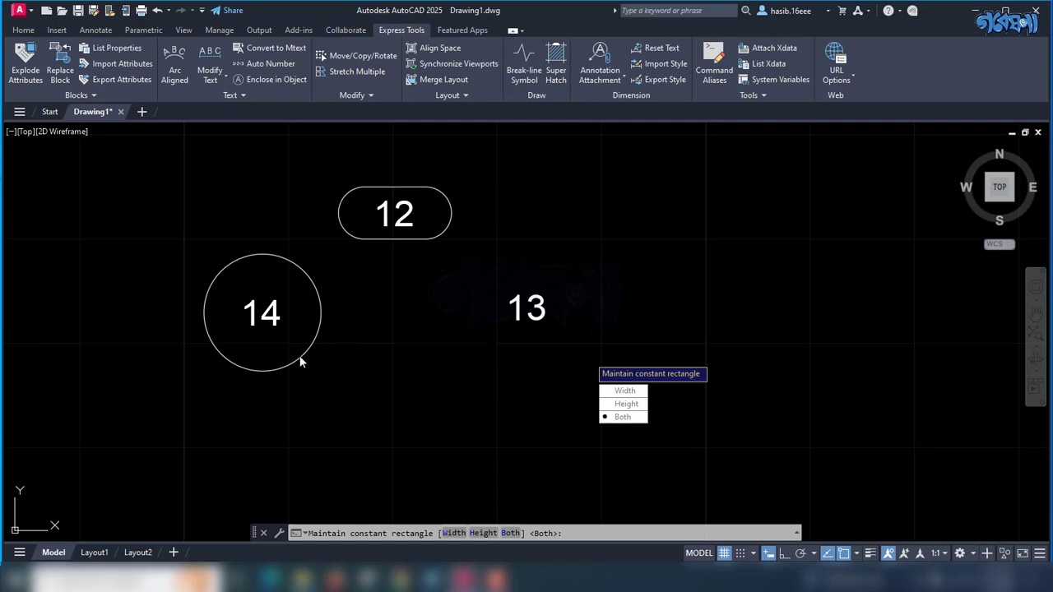
pyautogui.click(629, 417)
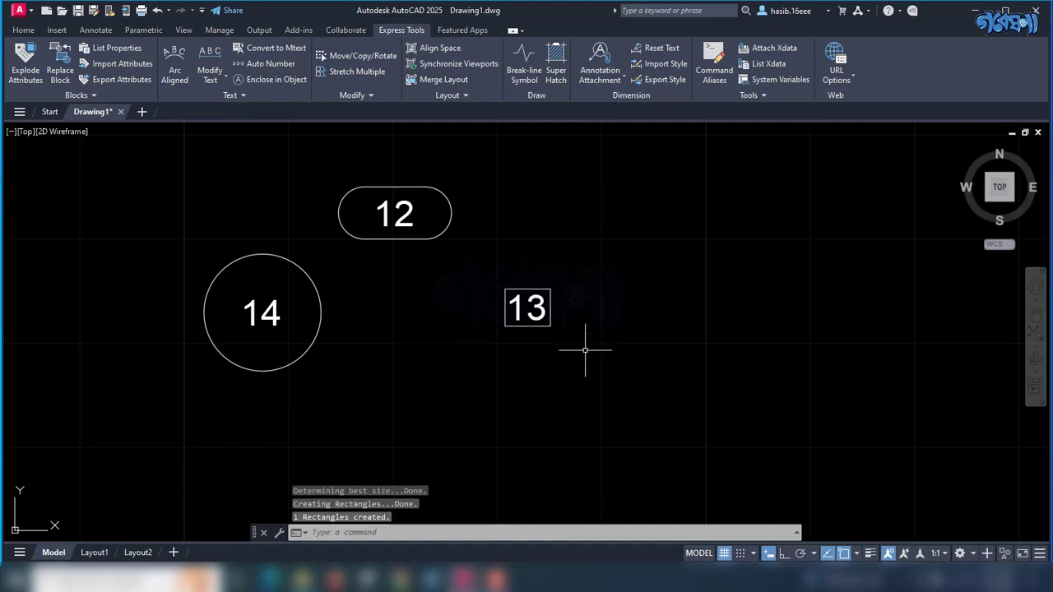
pyautogui.scroll(3, 512, 284)
pyautogui.scroll(-1, 510, 296)
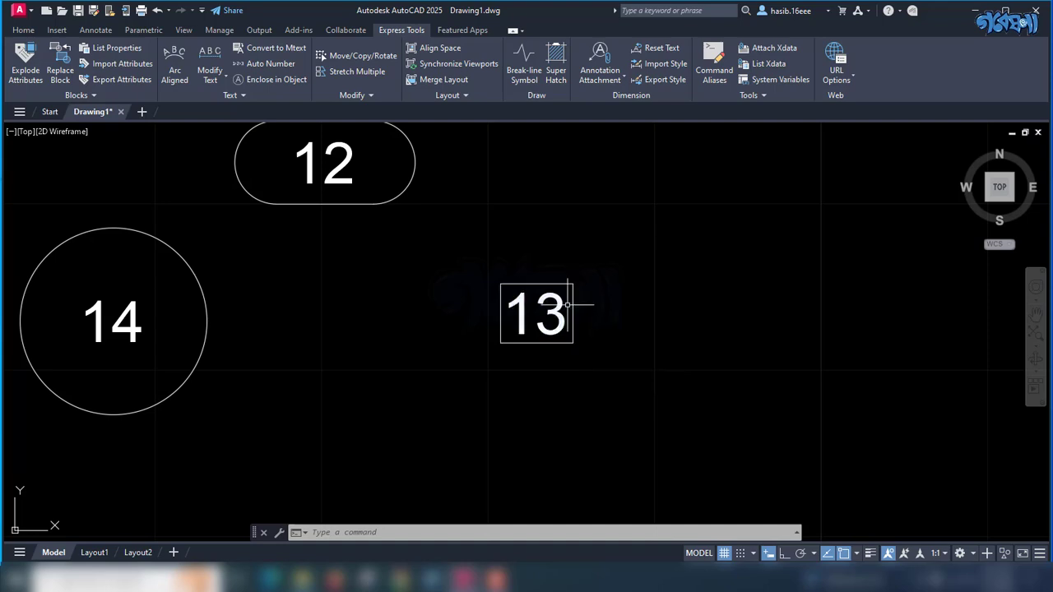
pyautogui.scroll(-4, 563, 304)
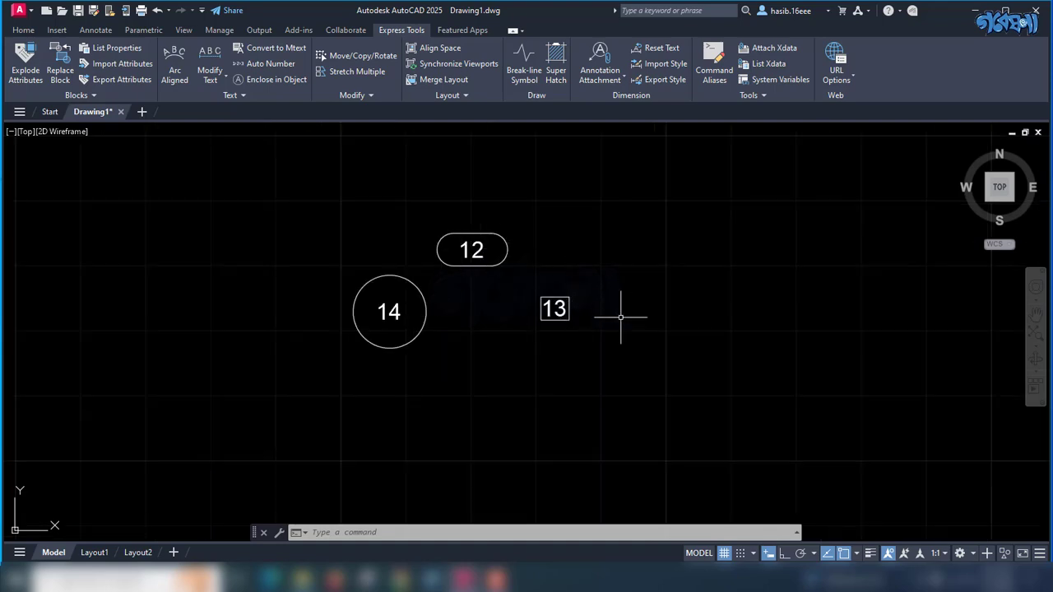
pyautogui.scroll(4, 583, 305)
pyautogui.scroll(-2, 564, 305)
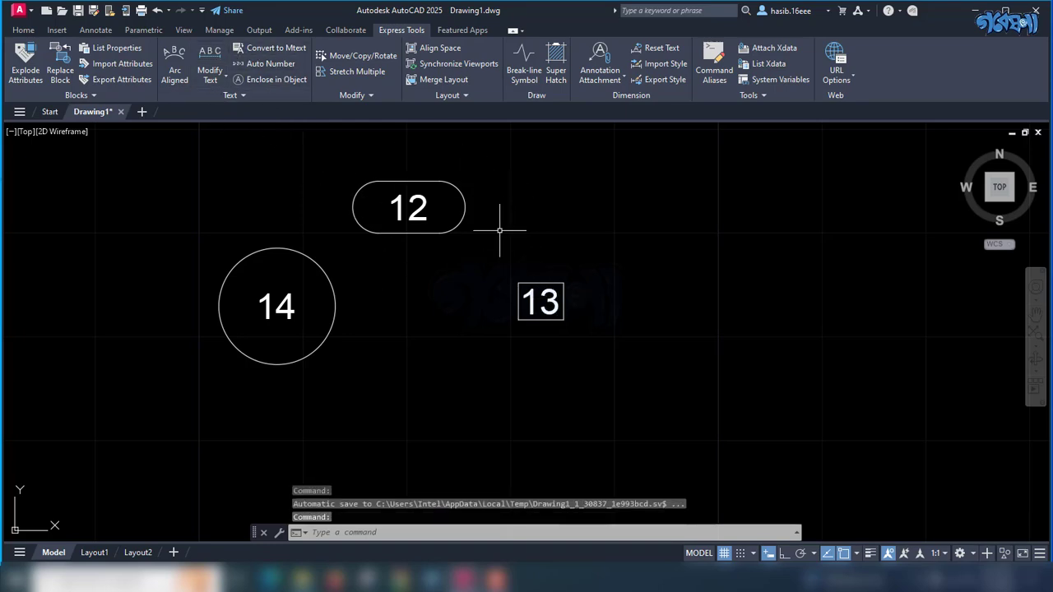
pyautogui.click(22, 31)
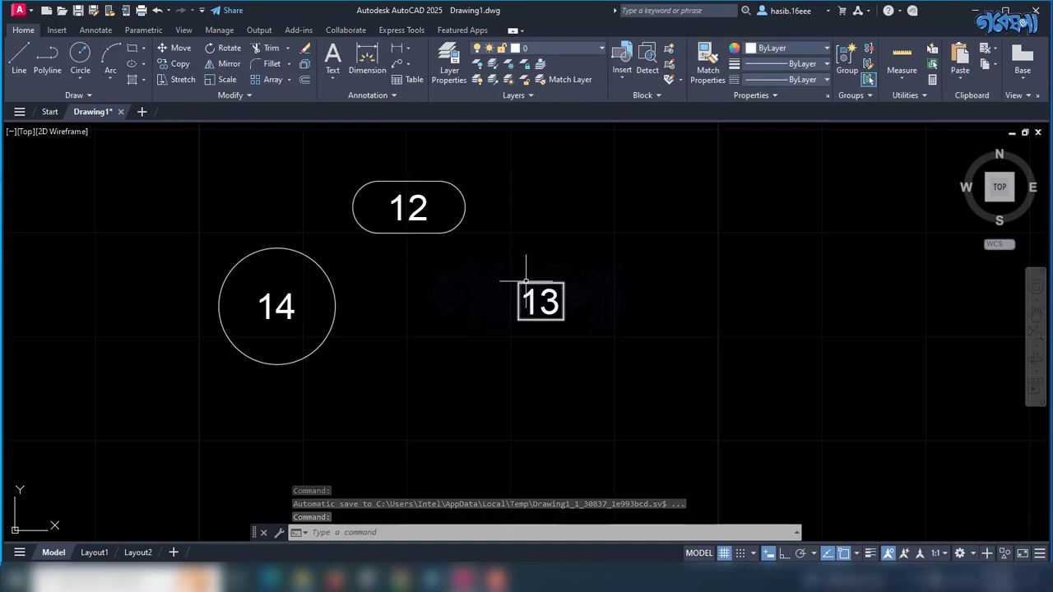